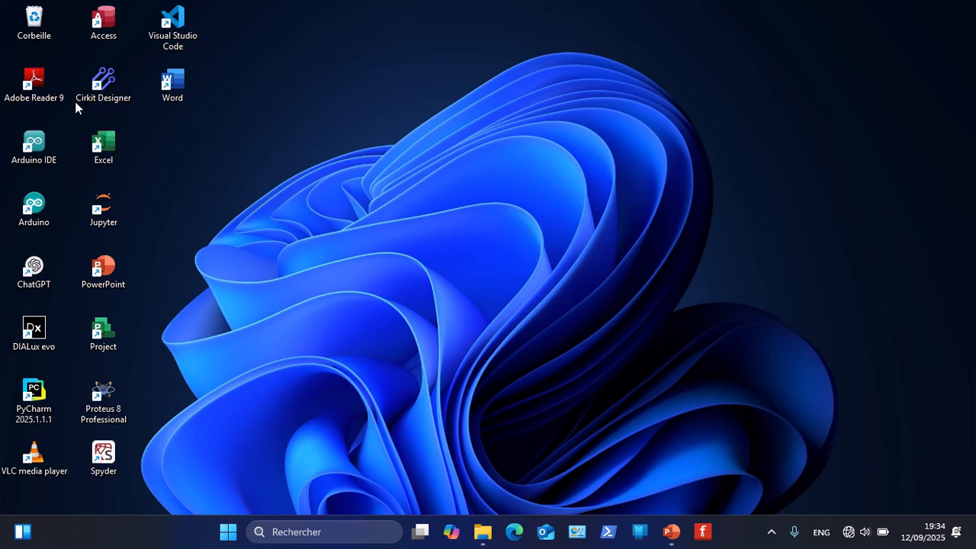
Launch Cirkit Designer, create a new file and dismiss the AI assistance tip
double_click(120, 87)
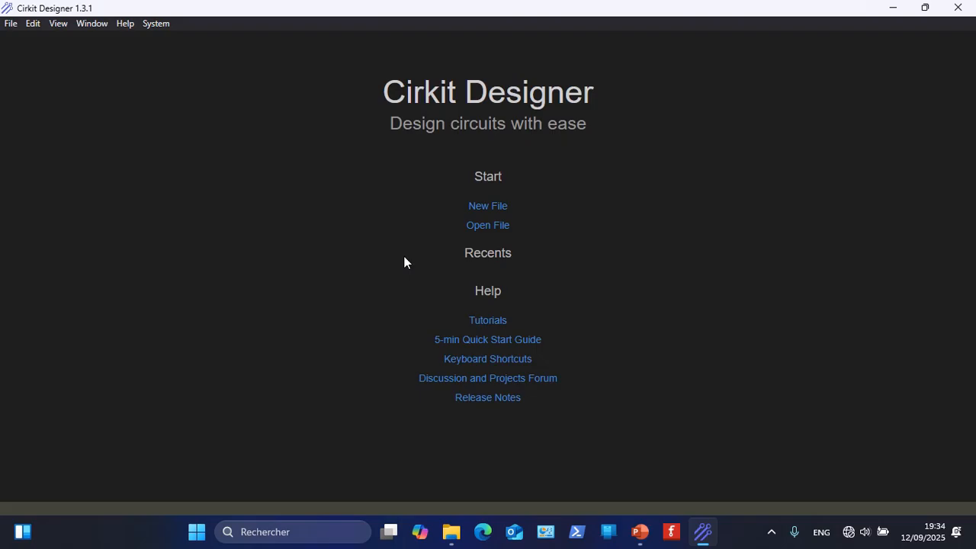
left_click(488, 208)
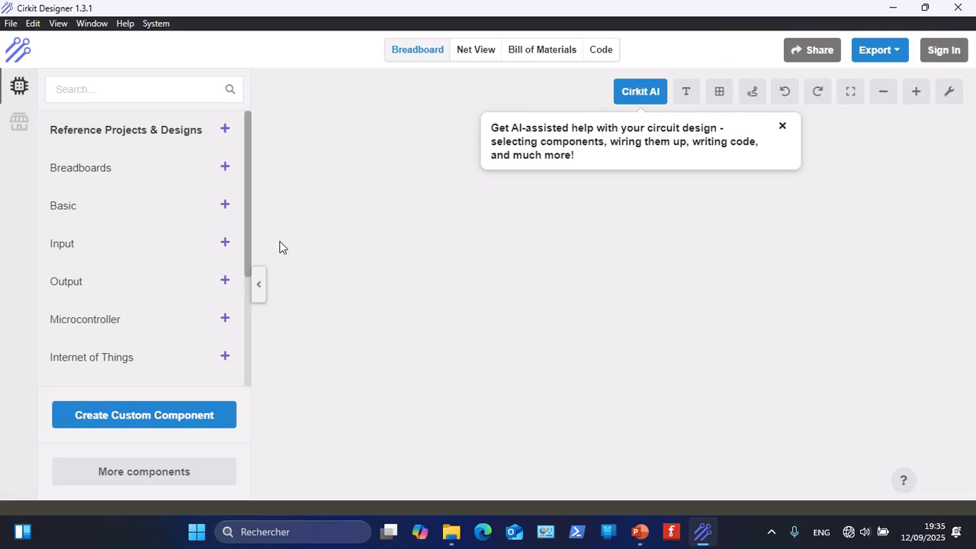
left_click(782, 130)
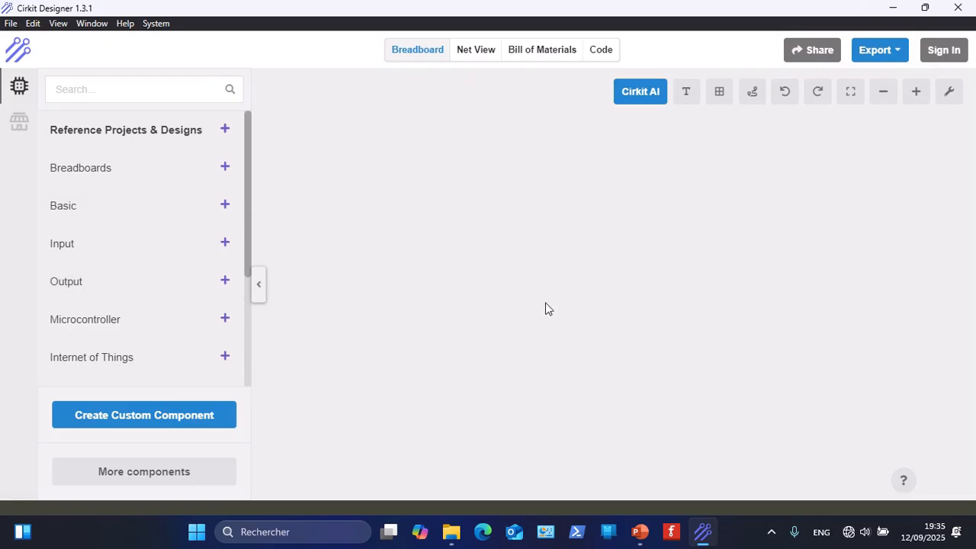
left_click(720, 100)
left_click(721, 100)
left_click(721, 100)
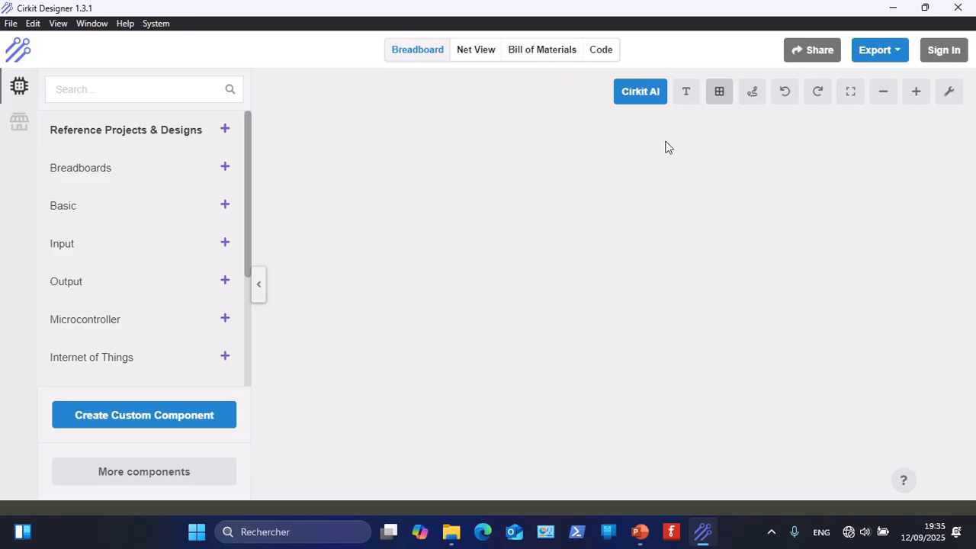
left_click(226, 169)
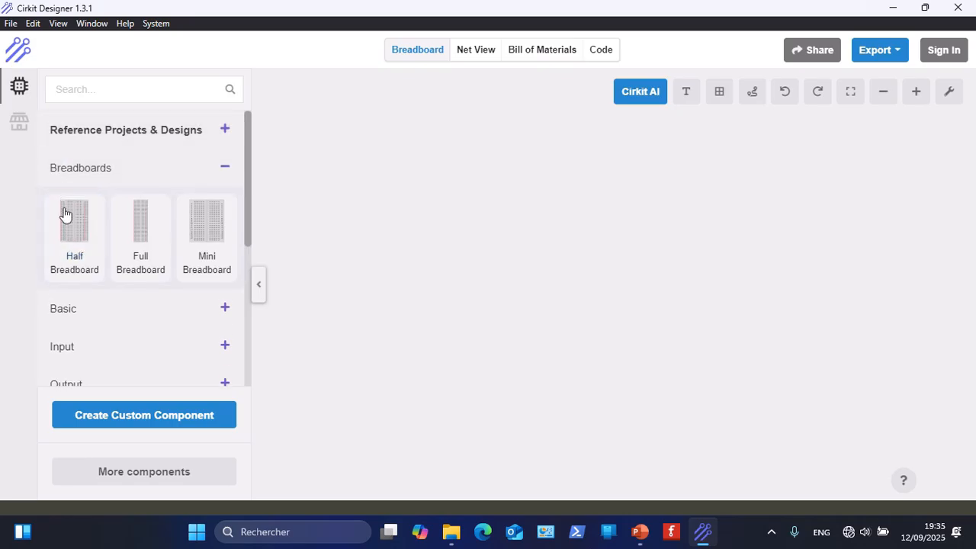
left_click(227, 169)
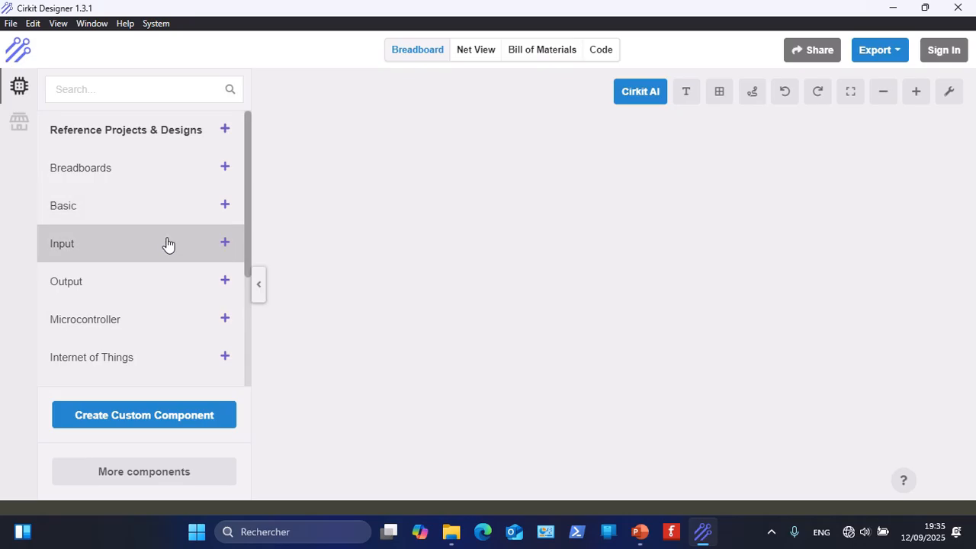
scroll(165, 244, "down", 1)
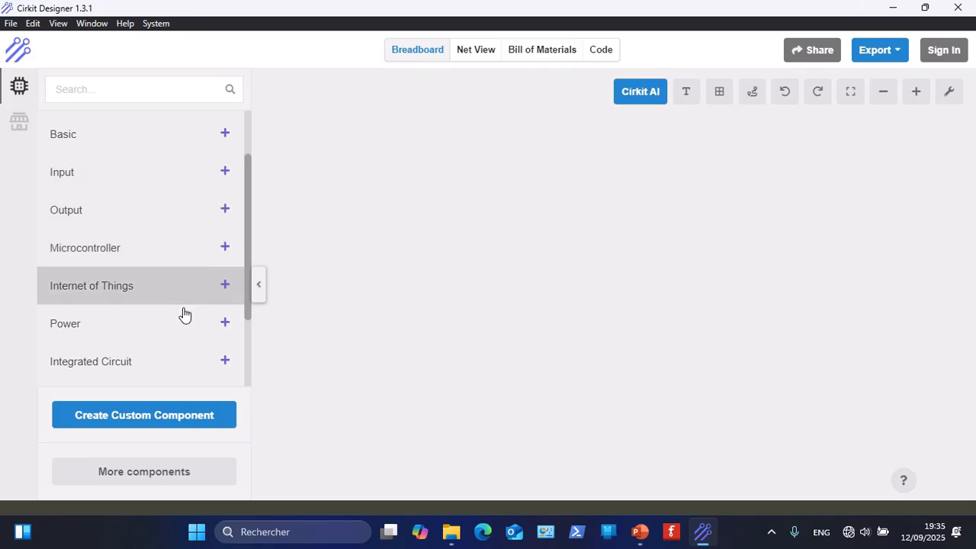
scroll(183, 341, "up", 1)
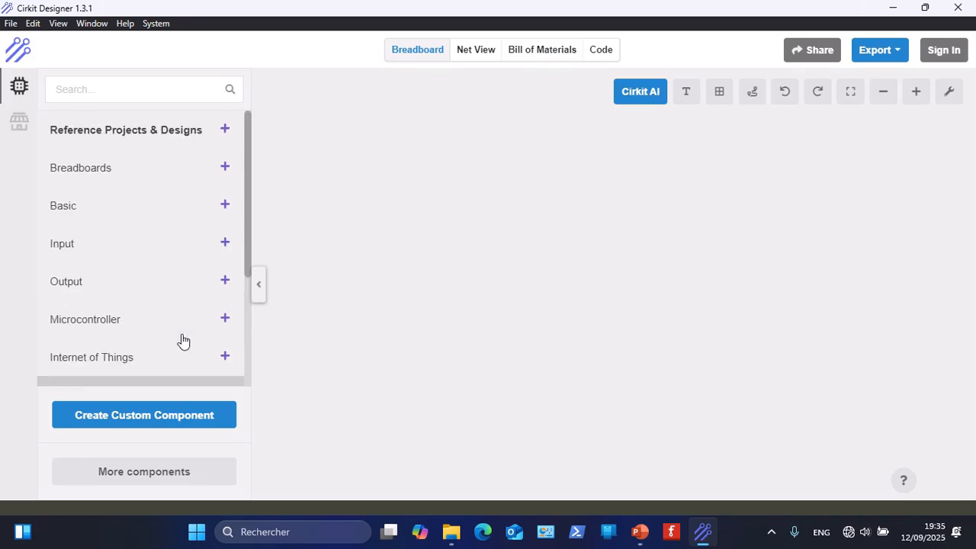
Place a Half Breadboard on the empty canvas
left_click(225, 175)
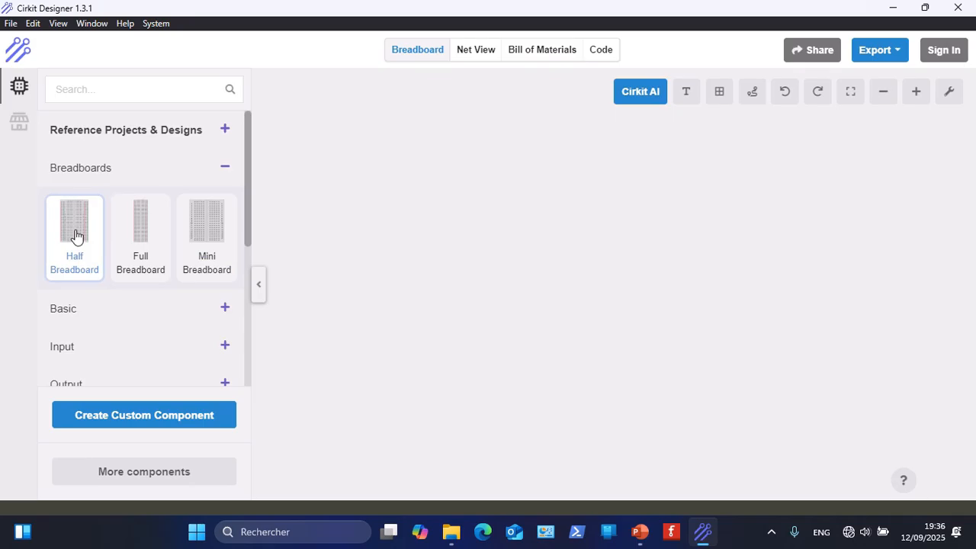
left_click_drag(77, 237, 399, 282)
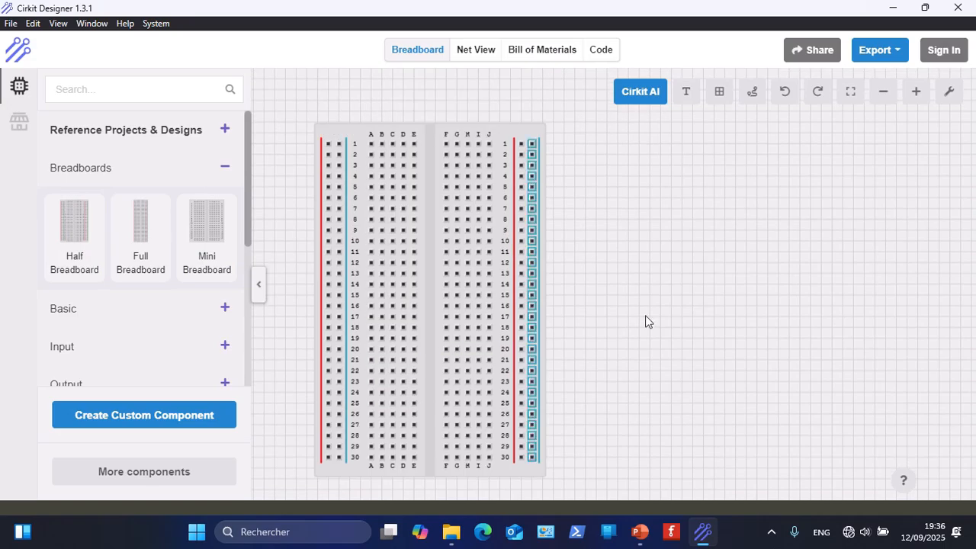
Hide the canvas grid and show it again
left_click(727, 100)
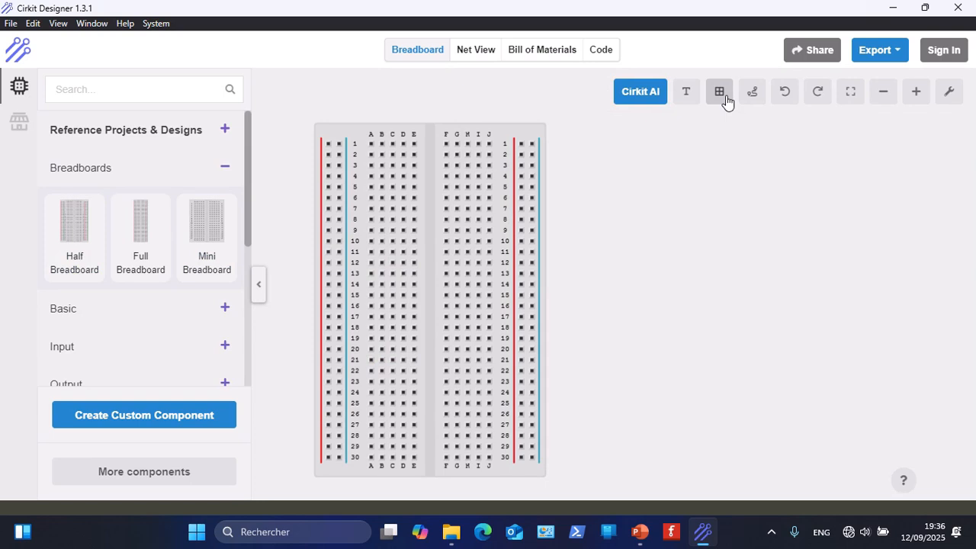
left_click(727, 100)
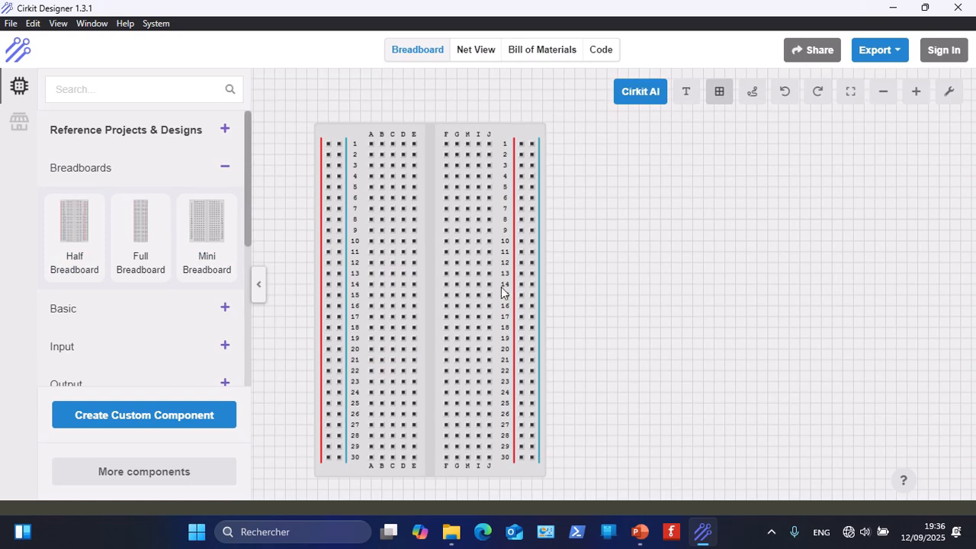
scroll(501, 292, "down", 1)
scroll(501, 292, "up", 1)
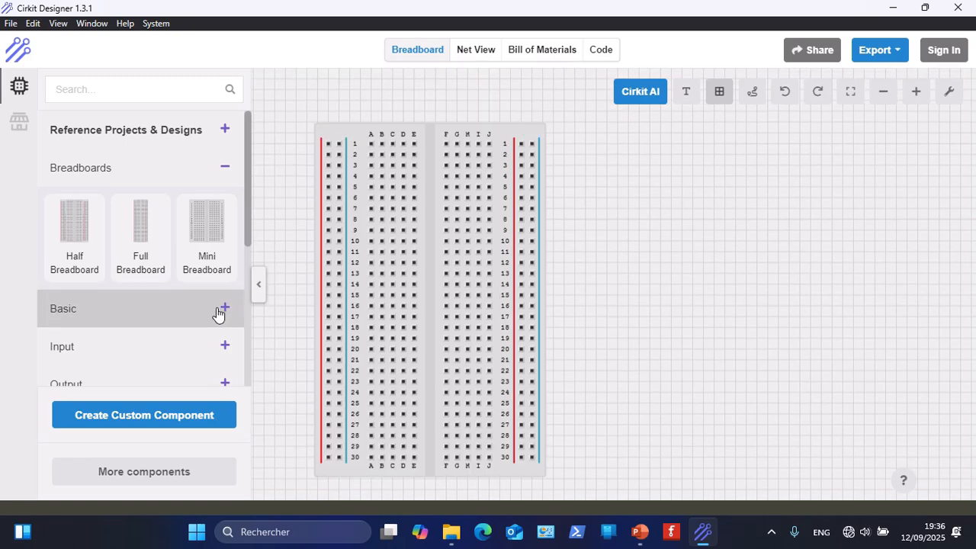
Place a green two-pin LED on the breadboard with its legs in the two left power rail columns at row 10
left_click(225, 168)
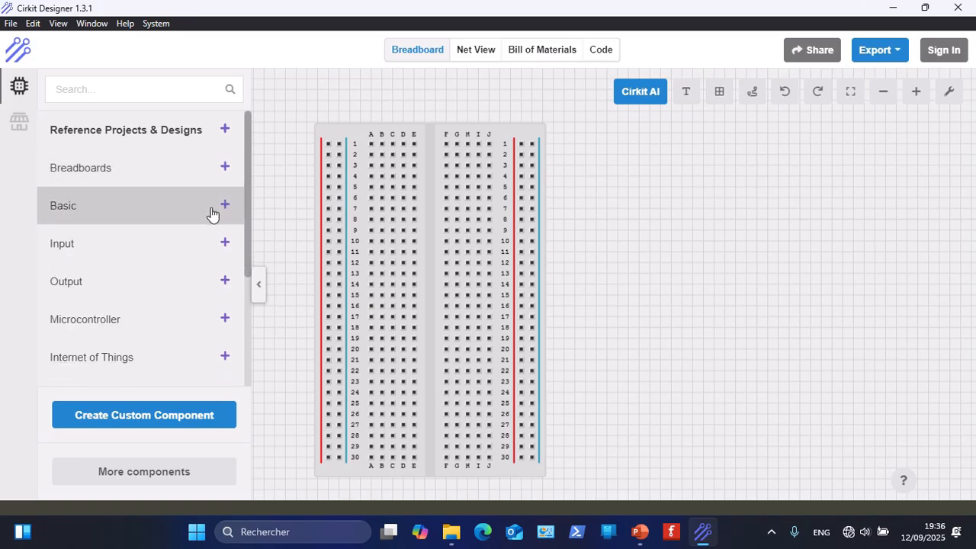
left_click(226, 281)
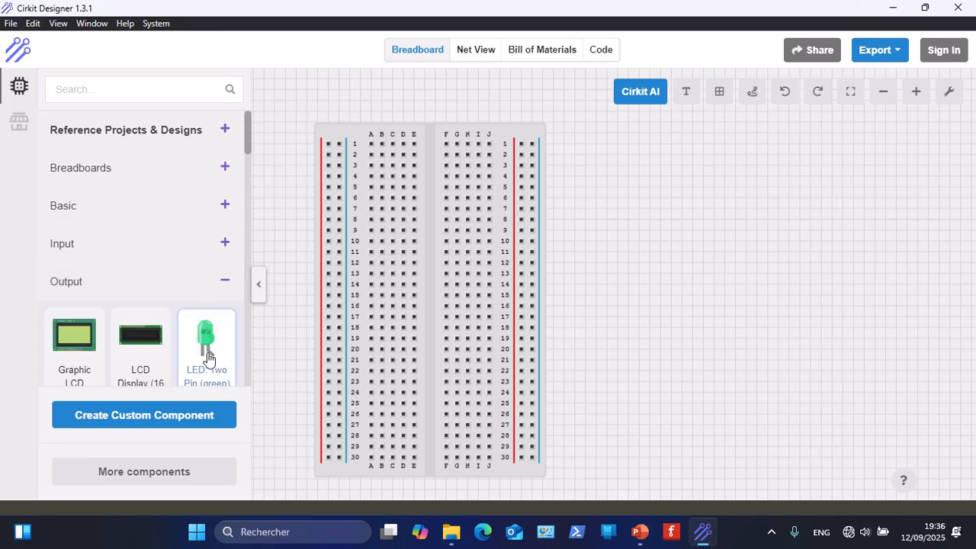
scroll(209, 351, "down", 2)
scroll(205, 351, "down", 1)
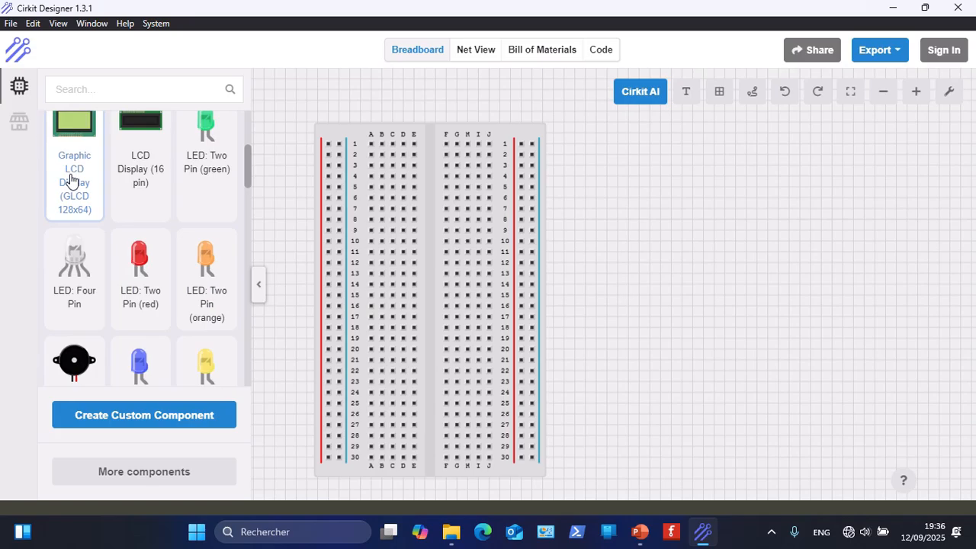
scroll(106, 277, "down", 1)
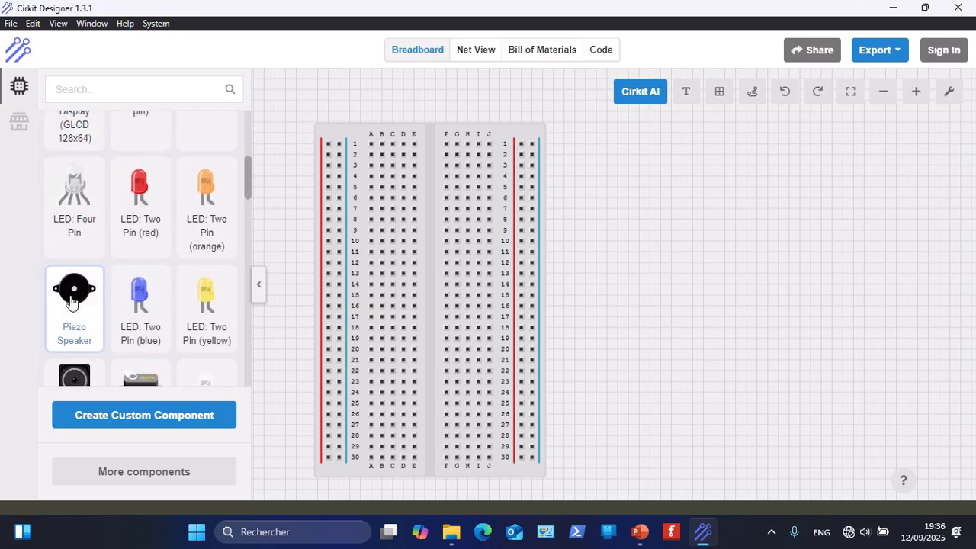
scroll(92, 303, "down", 2)
scroll(92, 300, "up", 3)
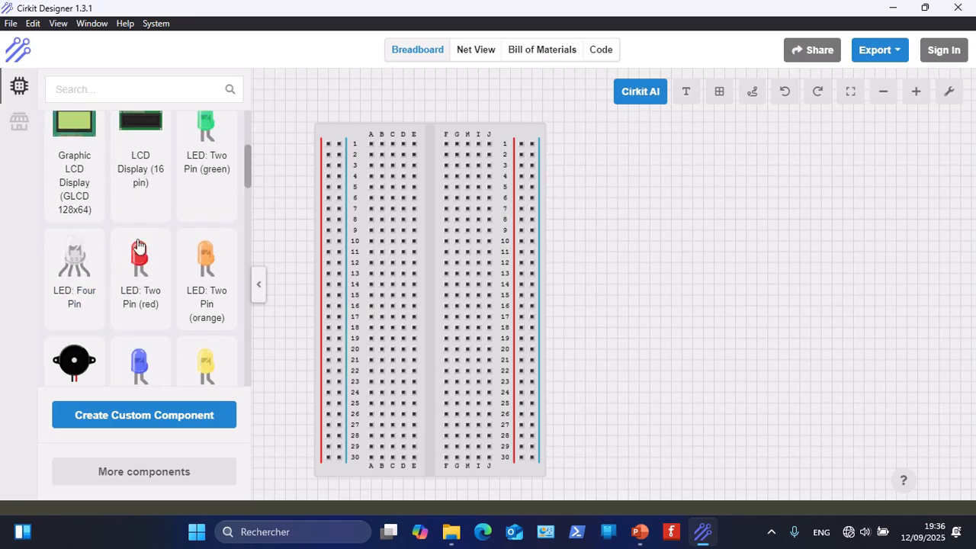
left_click_drag(206, 149, 330, 191)
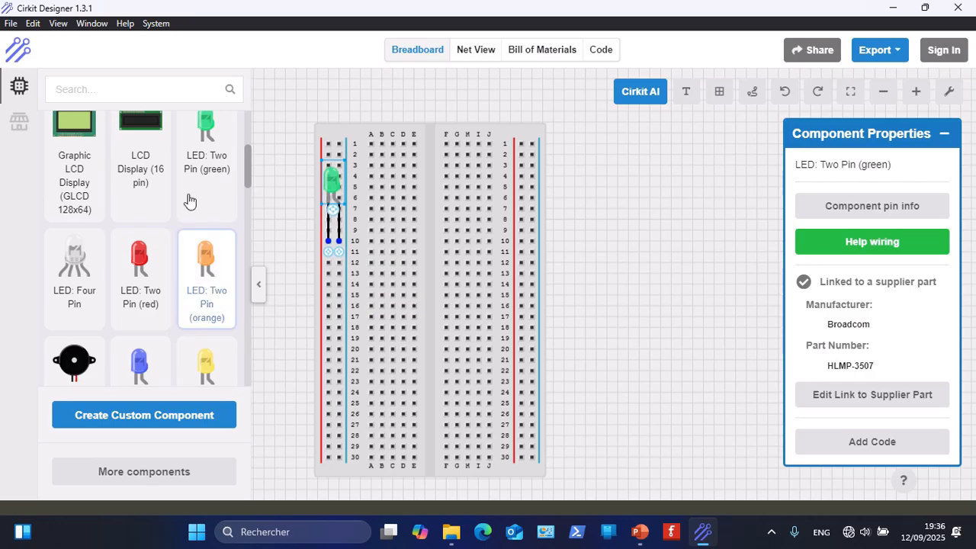
Place a resistor in breadboard row 13, spanning from the left blue power rail to column C
scroll(199, 198, "up", 4)
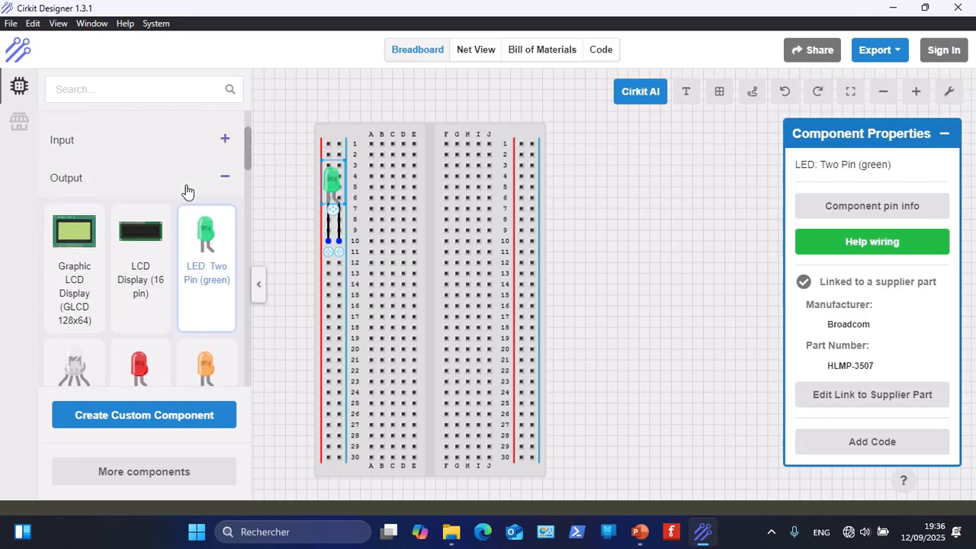
left_click(222, 215)
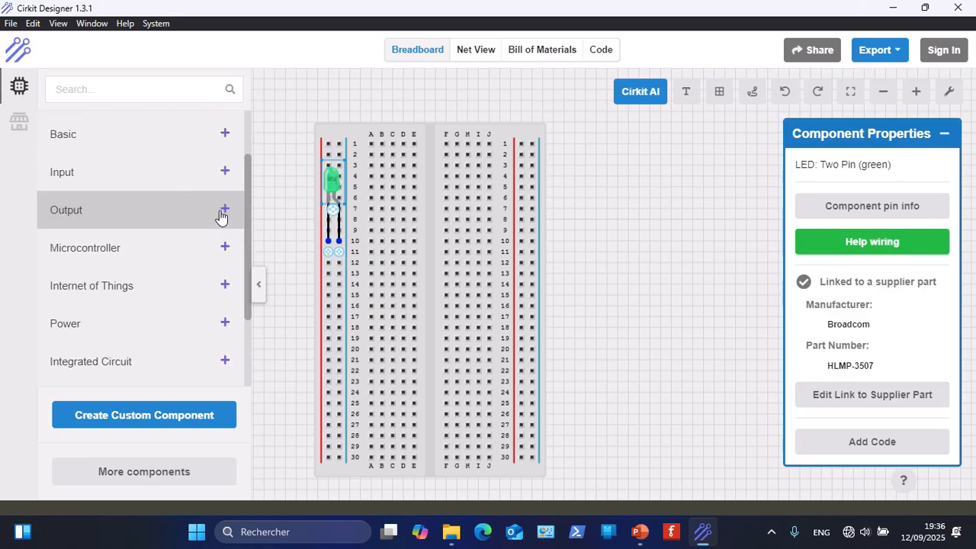
left_click(226, 136)
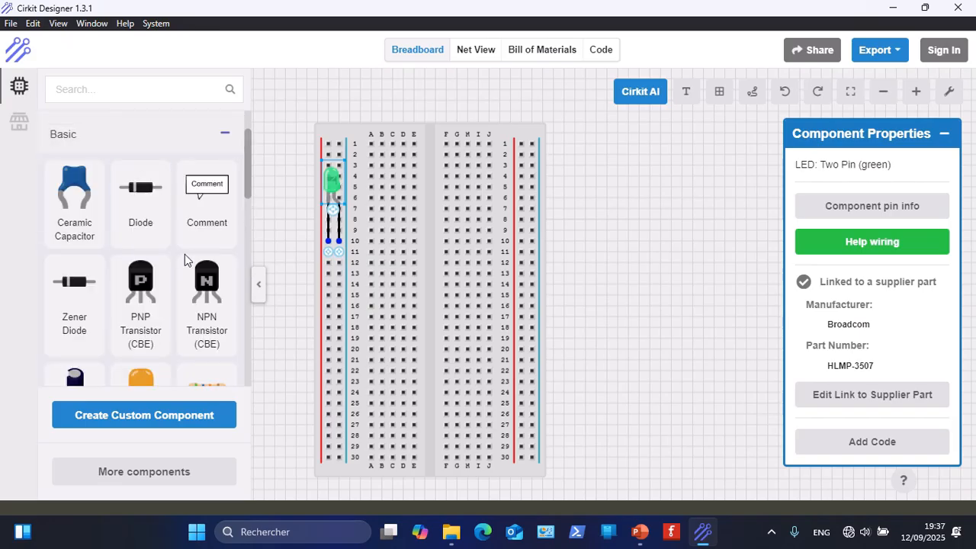
scroll(186, 258, "down", 1)
scroll(187, 259, "down", 1)
left_click_drag(191, 276, 368, 272)
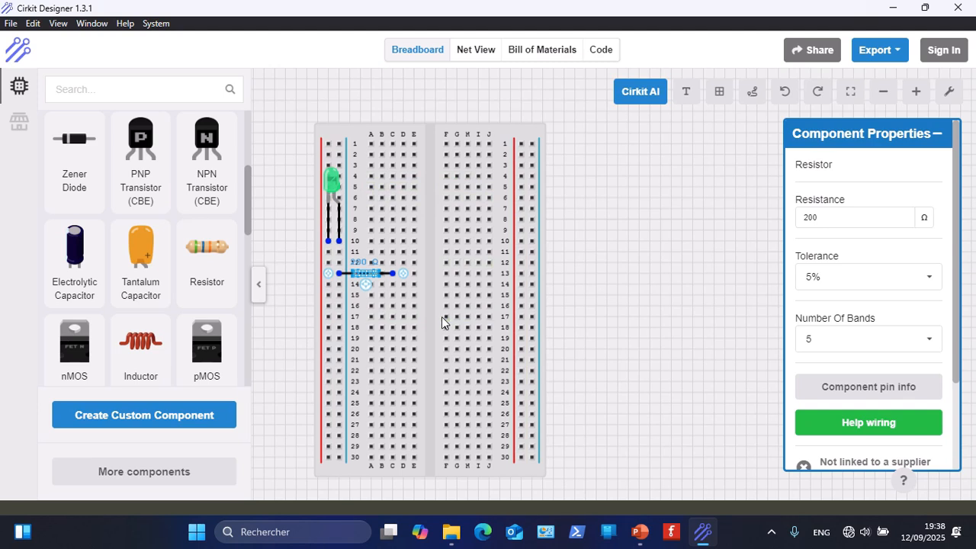
Place an Arduino Mega 2560 over the lower part of the breadboard
scroll(183, 202, "down", 4)
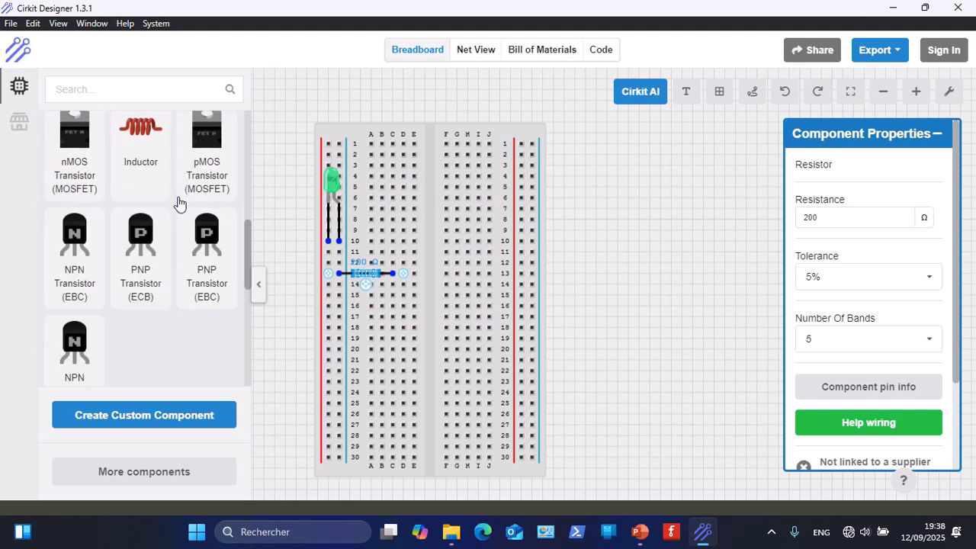
scroll(180, 203, "down", 1)
scroll(180, 203, "up", 2)
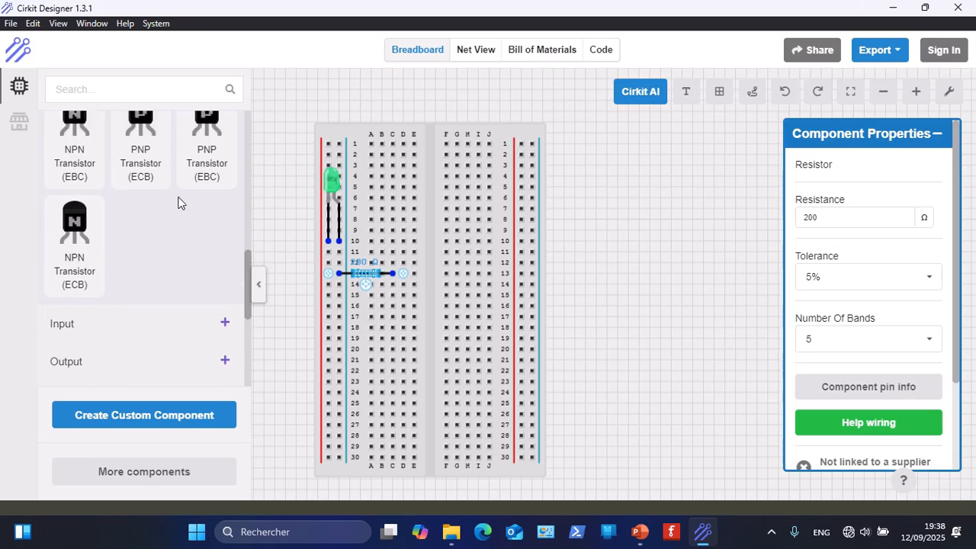
scroll(180, 203, "up", 6)
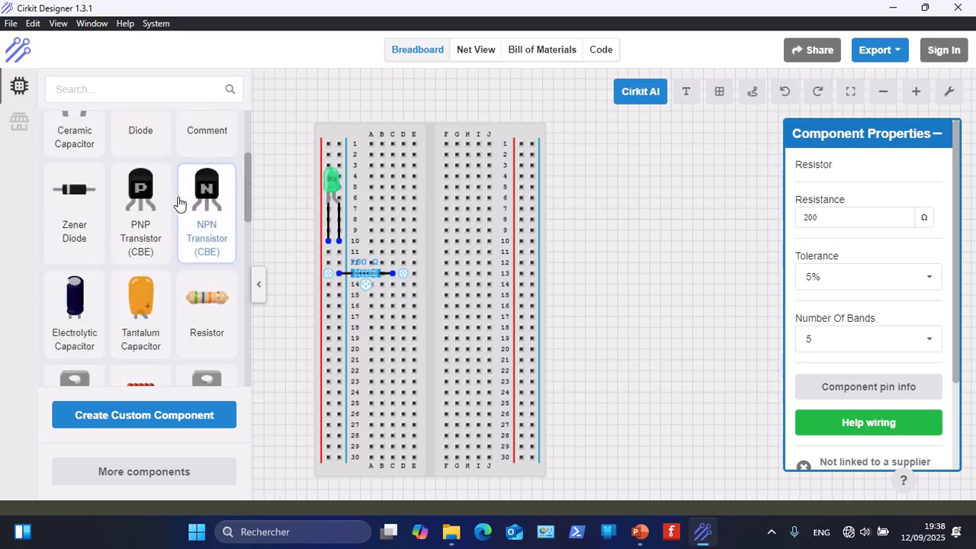
scroll(180, 203, "up", 1)
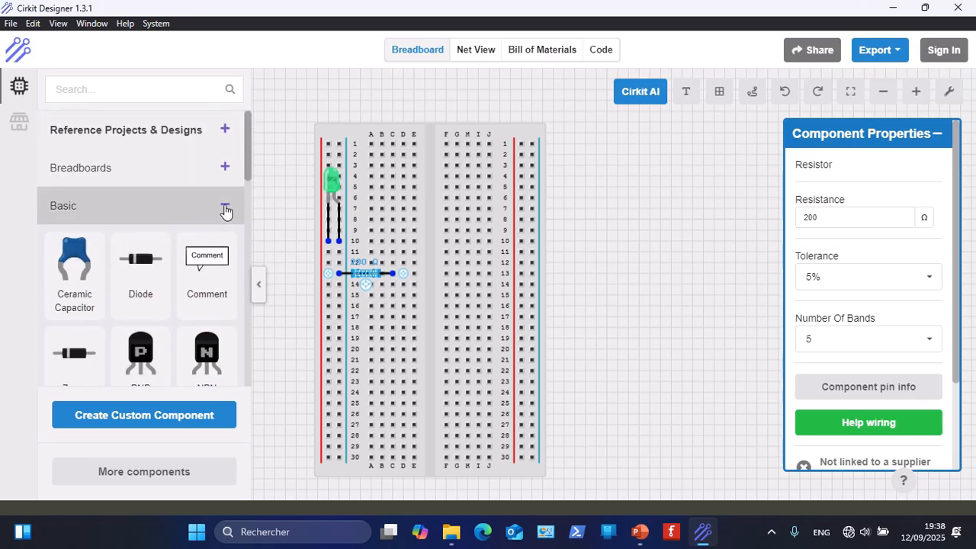
left_click(225, 211)
scroll(214, 232, "down", 3)
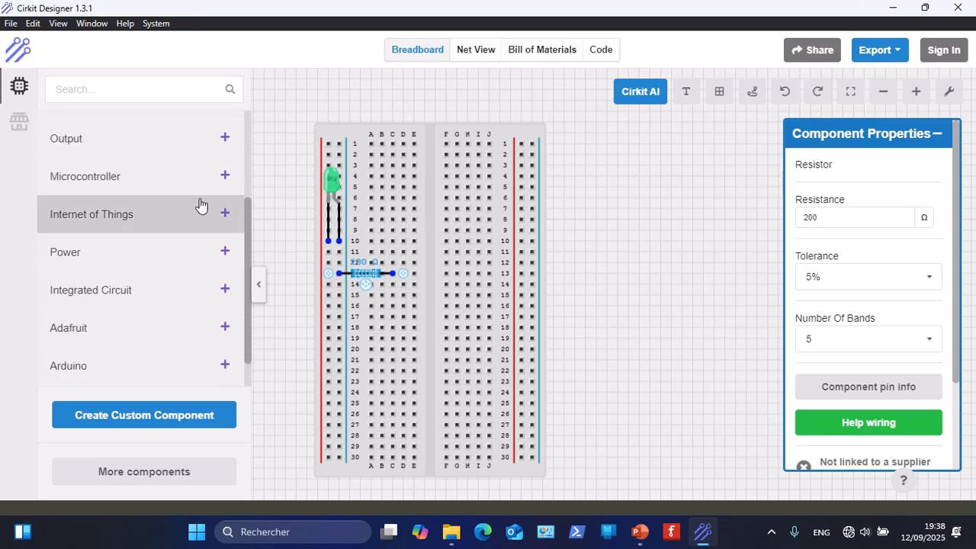
left_click(225, 176)
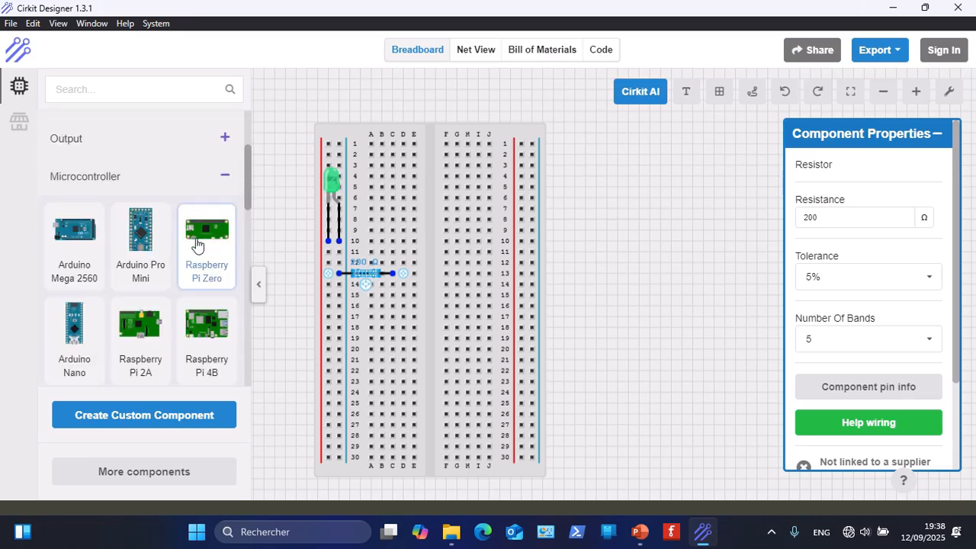
scroll(197, 244, "down", 1)
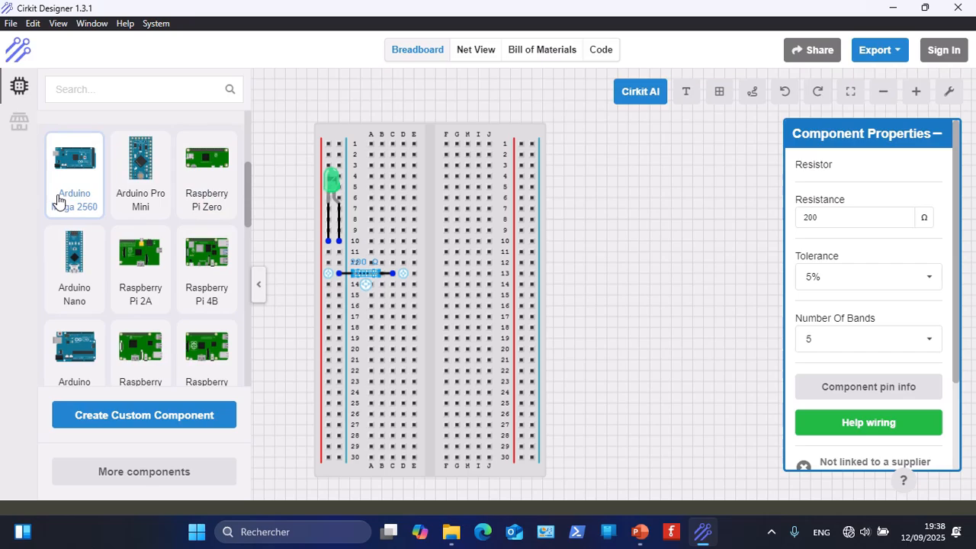
left_click_drag(59, 200, 480, 394)
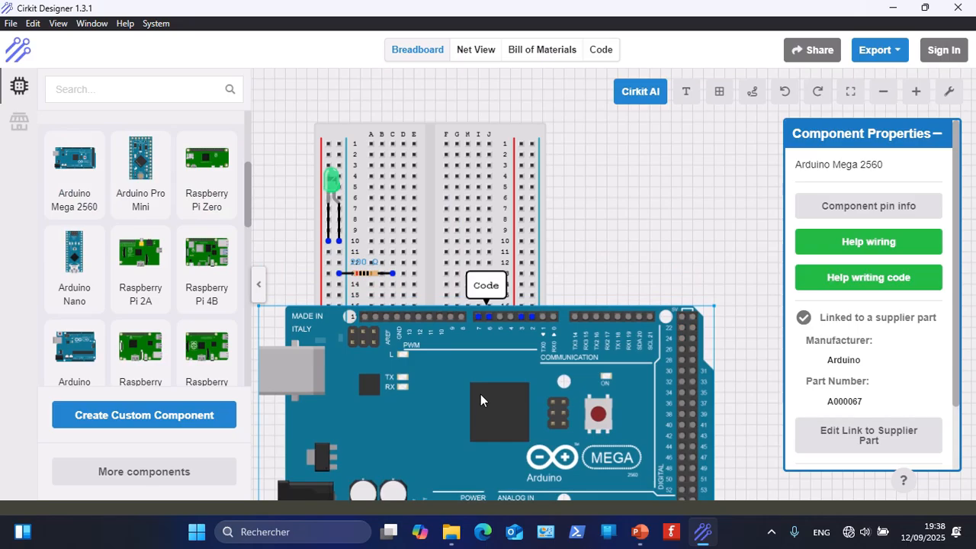
Wire Arduino pin 13 to breadboard hole D13, in line with the resistor
left_click(407, 318)
left_click(404, 275)
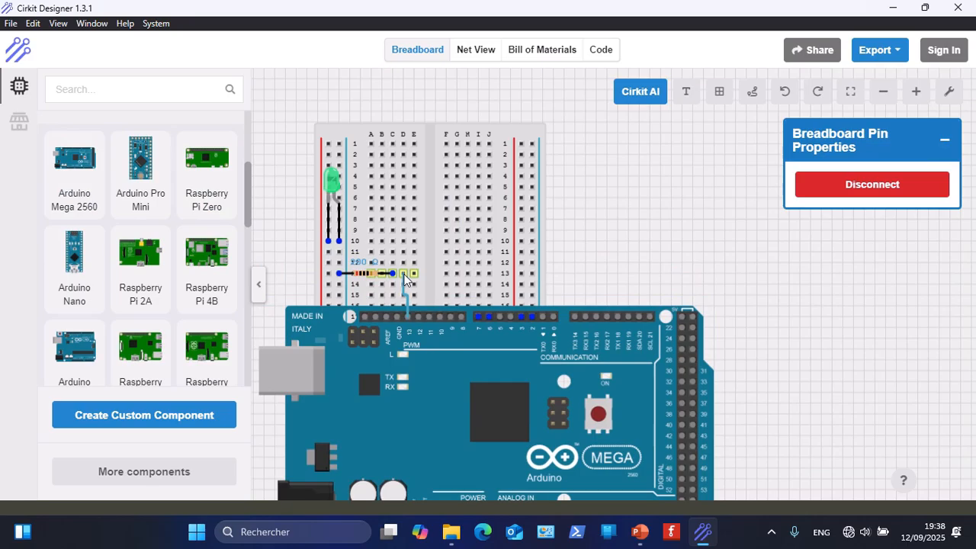
left_click(405, 279)
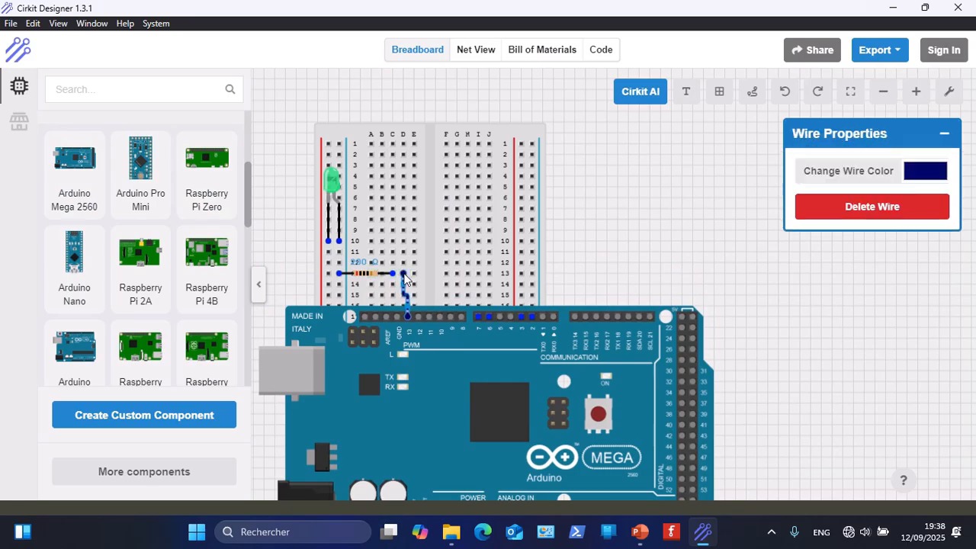
Move the Arduino Mega slightly down the breadboard and straighten the wire between pin 13 and hole D13
left_click_drag(404, 289, 491, 224)
left_click_drag(508, 264, 423, 273)
left_click_drag(482, 363, 483, 386)
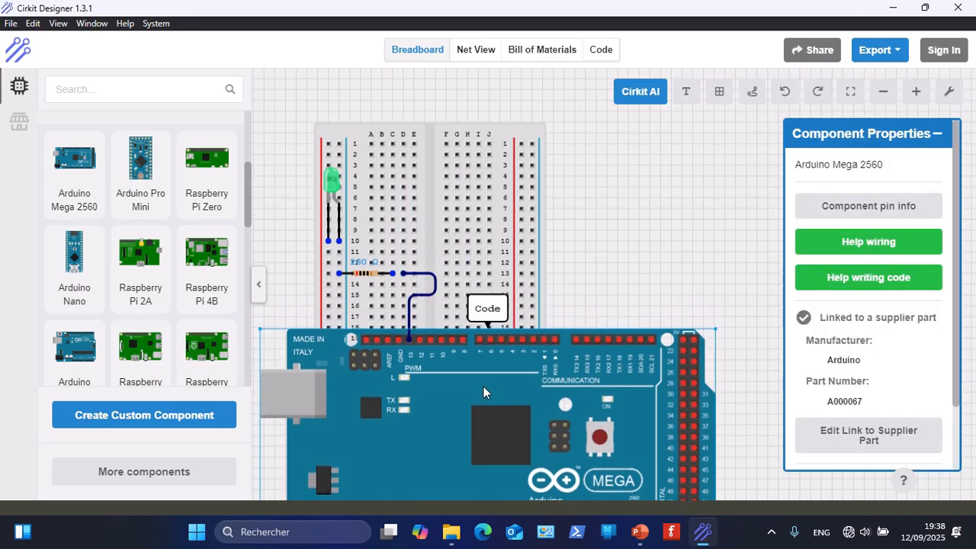
left_click(438, 288)
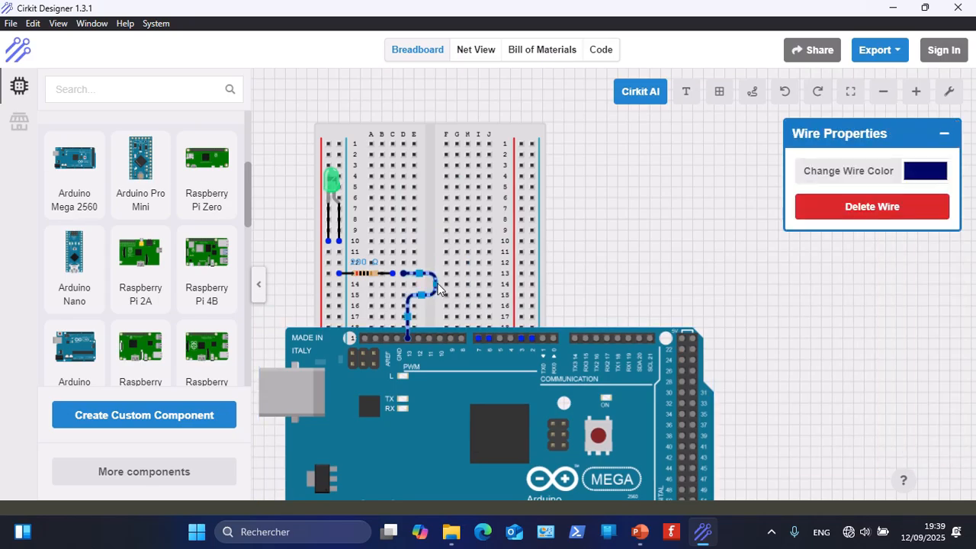
left_click_drag(436, 284, 410, 281)
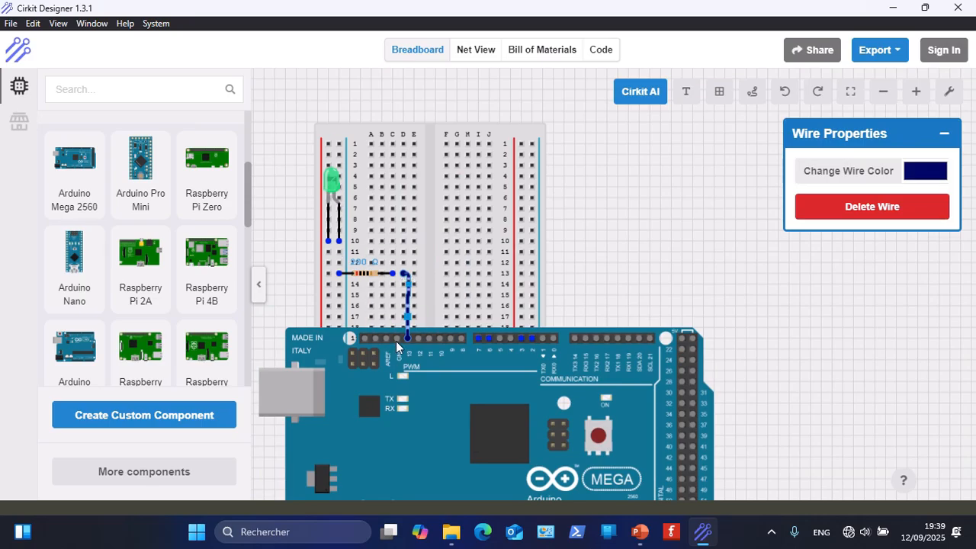
Wire the Arduino's GND pin beside pin 13 to the left red power rail at breadboard row 16
scroll(395, 341, "up", 2)
scroll(395, 338, "down", 3)
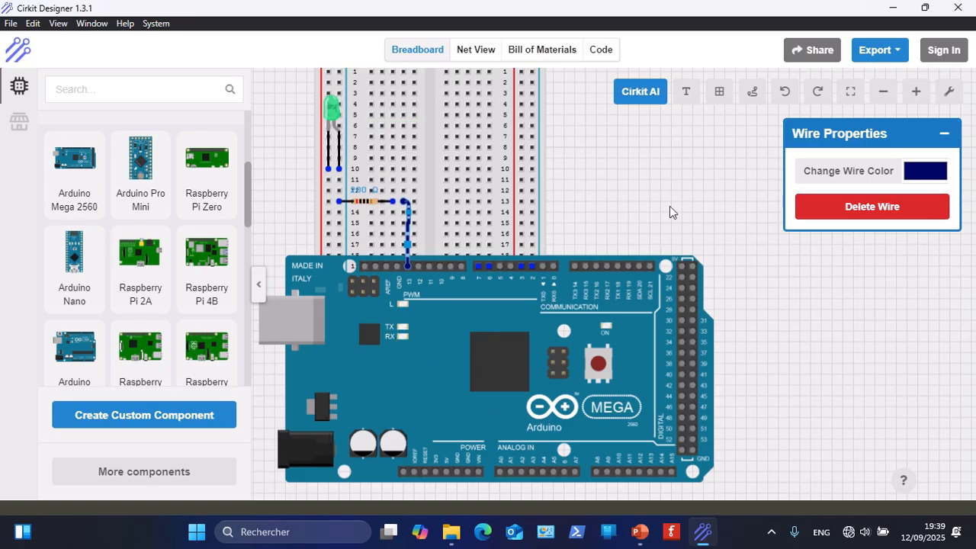
left_click(916, 92)
left_click(916, 93)
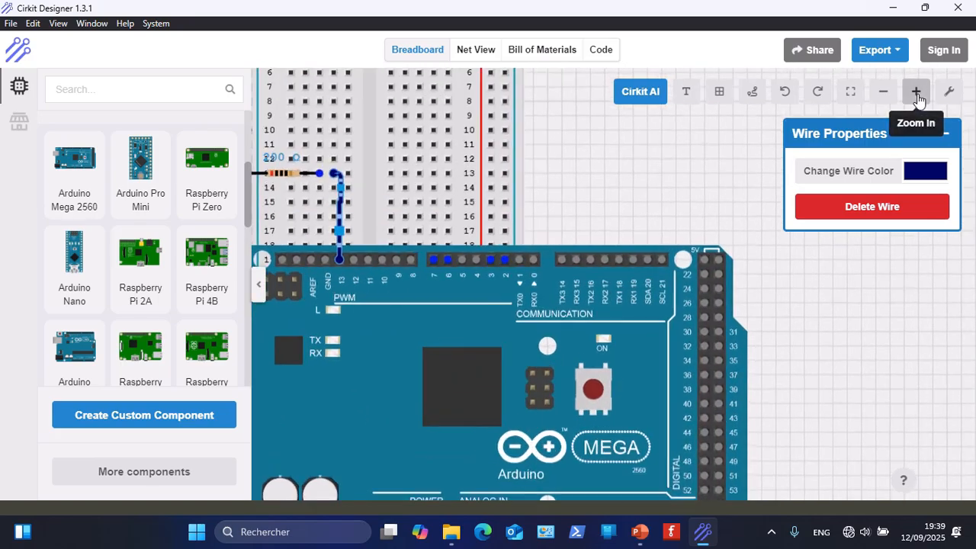
left_click(917, 93)
left_click(917, 92)
left_click(882, 93)
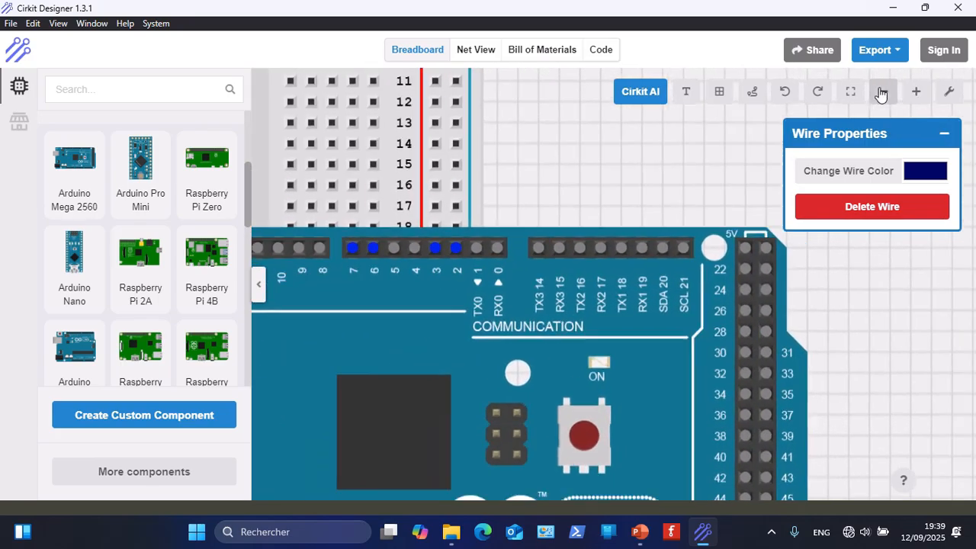
left_click(881, 92)
left_click(881, 93)
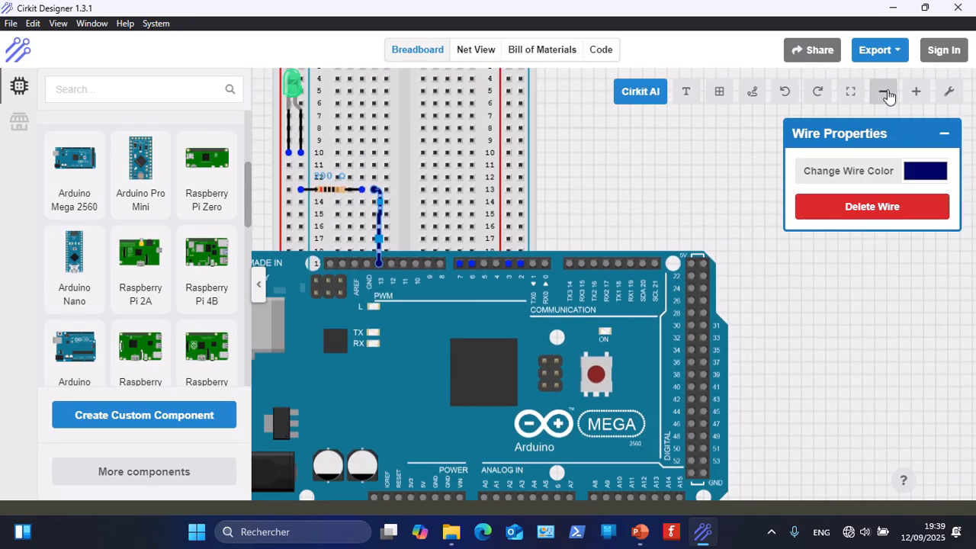
left_click(916, 93)
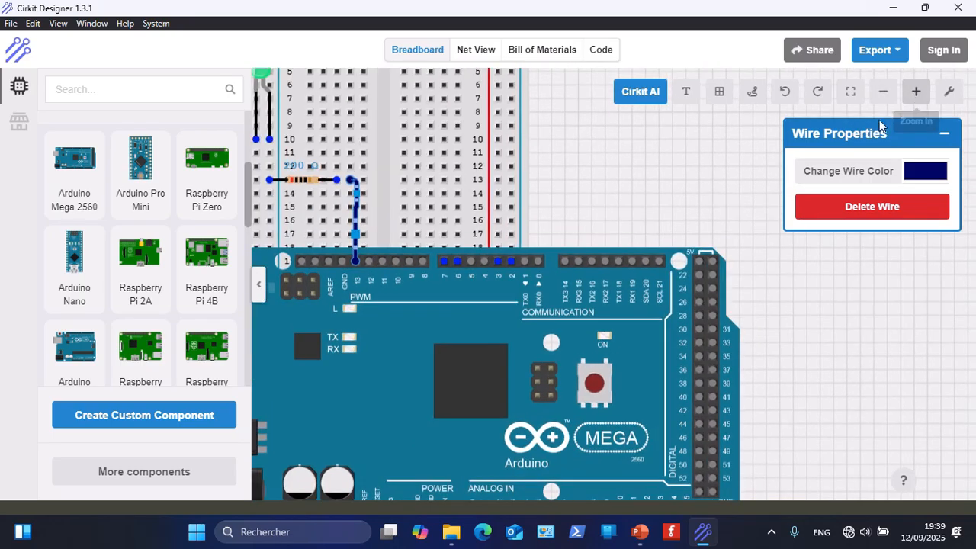
left_click(341, 260)
left_click_drag(334, 251, 259, 223)
scroll(261, 223, "down", 1)
scroll(261, 224, "up", 1)
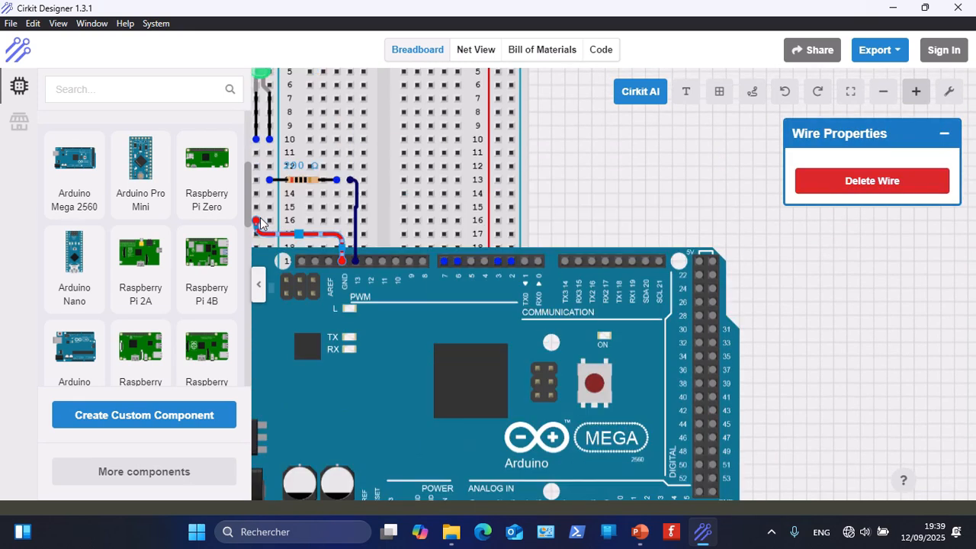
Review the circuit's net view and bill of materials, and return to the breadboard view
left_click(883, 92)
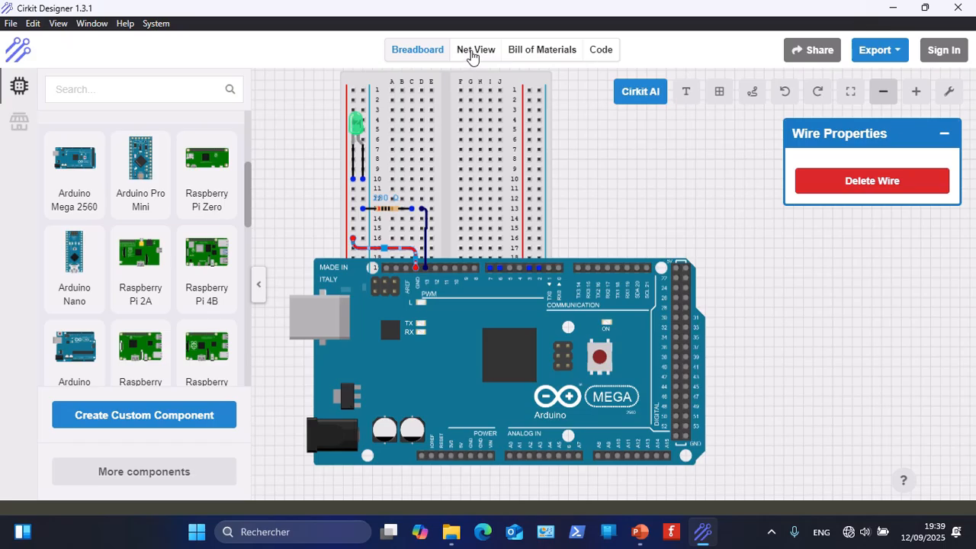
left_click(472, 54)
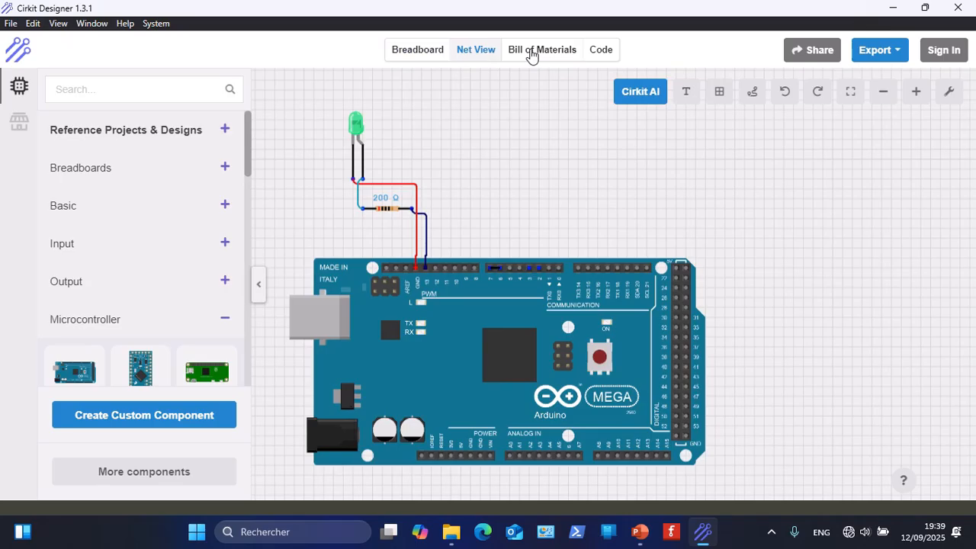
left_click(531, 53)
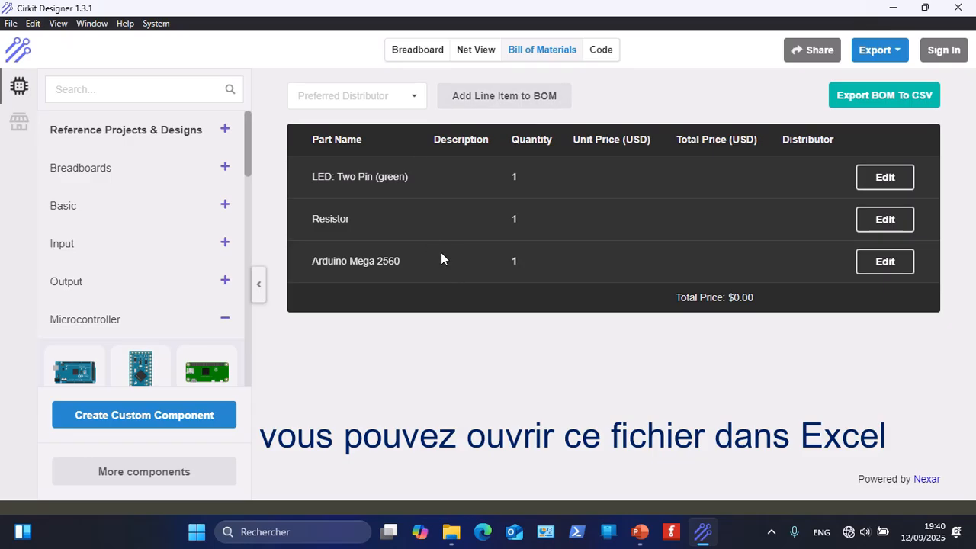
left_click(405, 55)
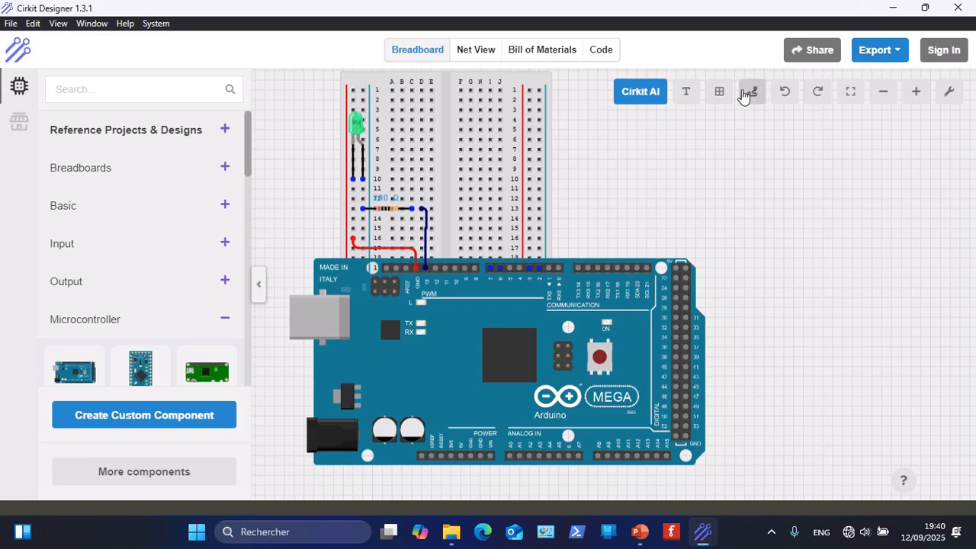
Add a text box in the empty area beside the breadboard and replace its placeholder with a person's name
left_click(686, 98)
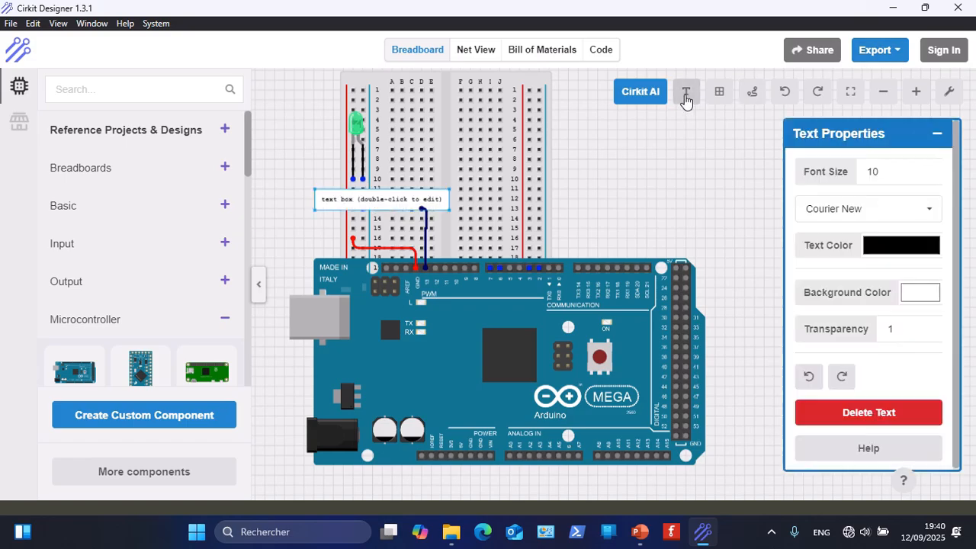
left_click_drag(381, 204, 616, 189)
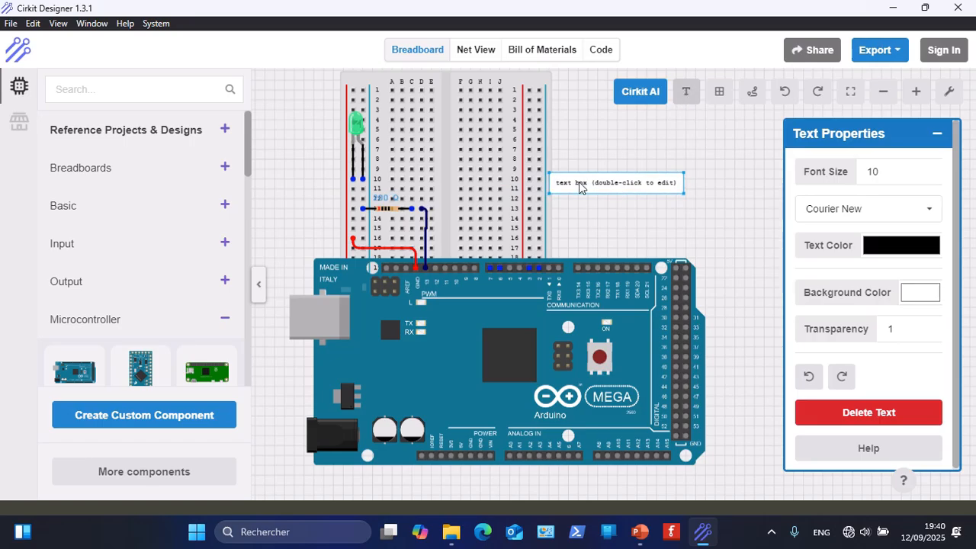
left_click_drag(554, 188, 599, 194)
double_click(600, 189)
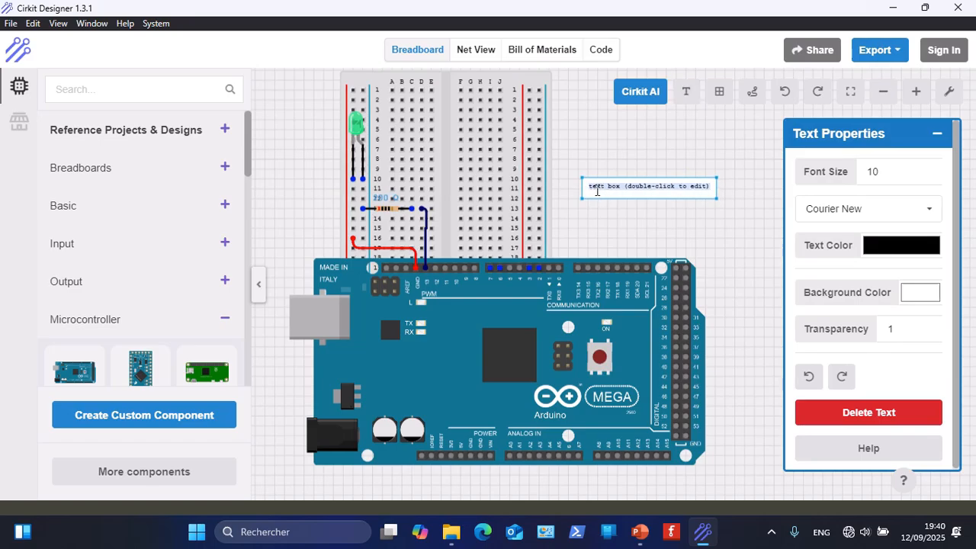
type("4")
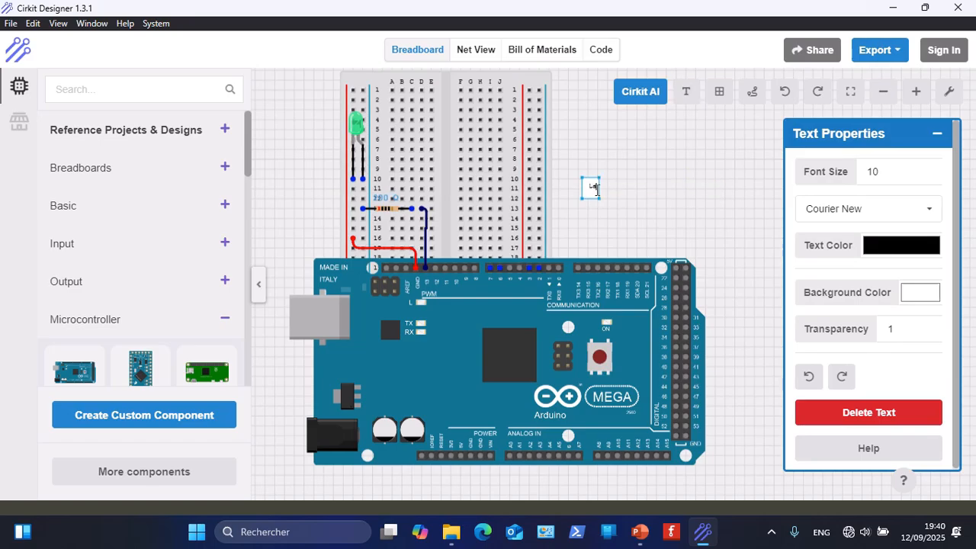
type("ampert")
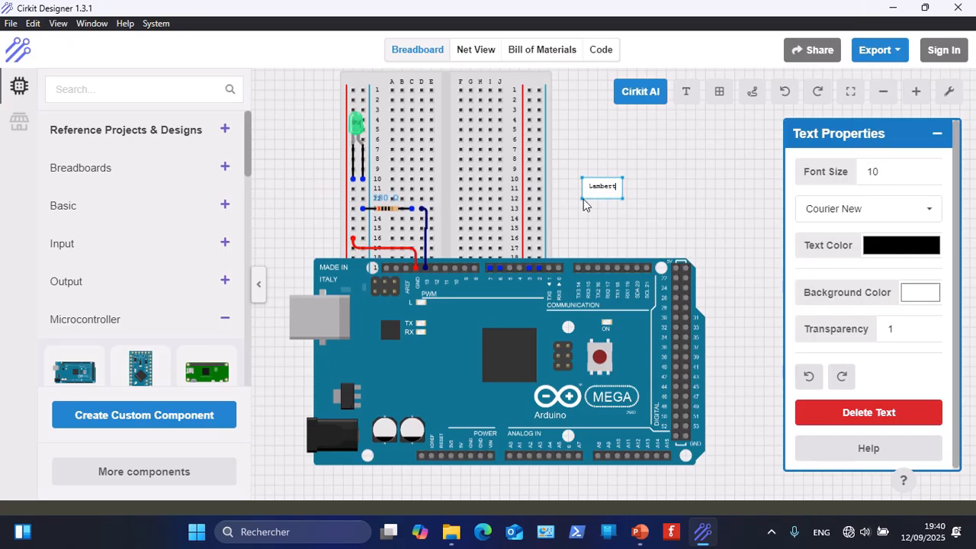
Set the resistance of the resistor in breadboard row 13 to 300 Ω
left_click(385, 210)
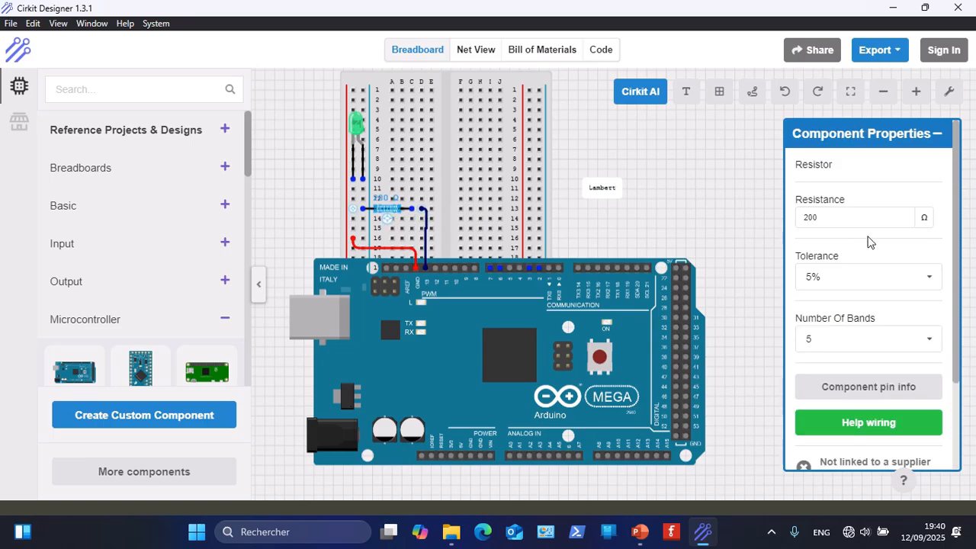
double_click(867, 217)
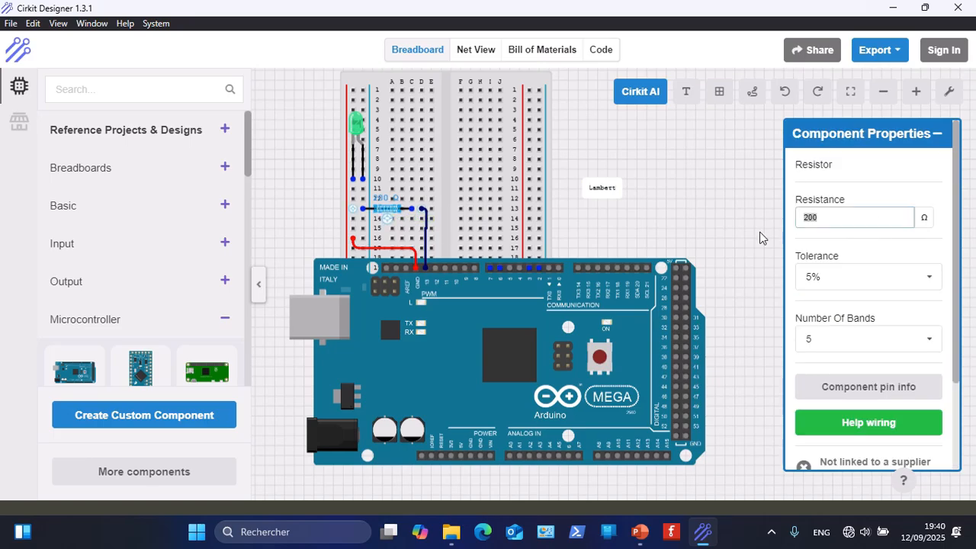
type("300")
left_click(564, 227)
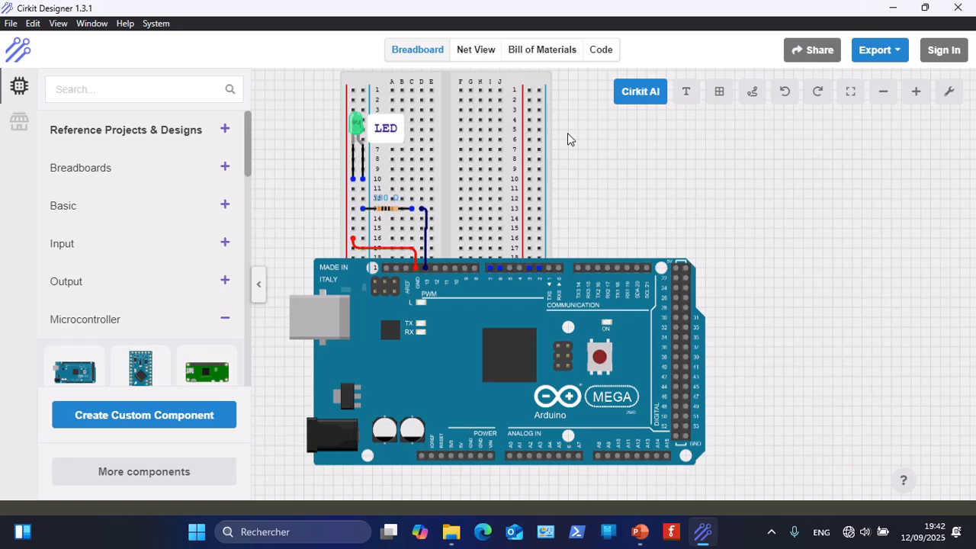
Open the Arduino code in sketch.ino and add Serial.begin(9600); inside the setup function
left_click(602, 52)
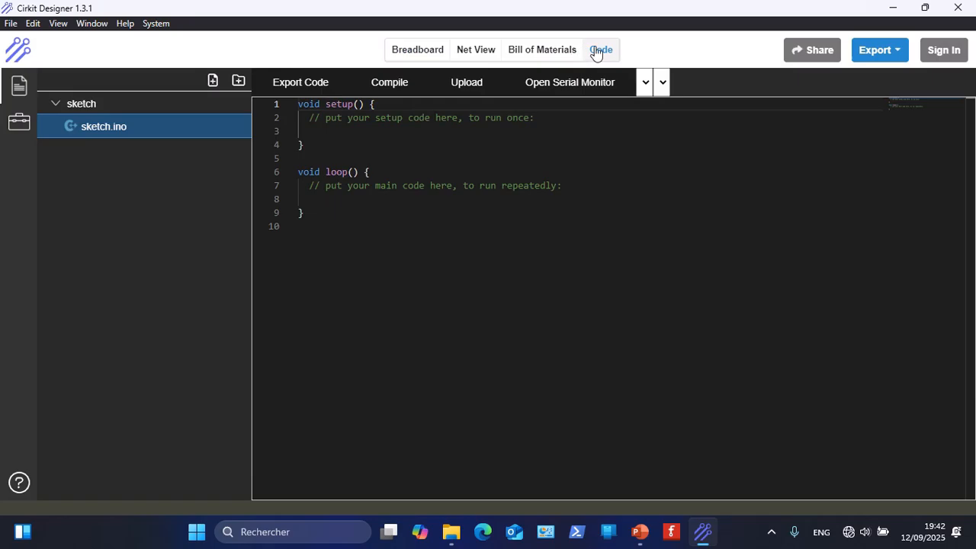
left_click(545, 50)
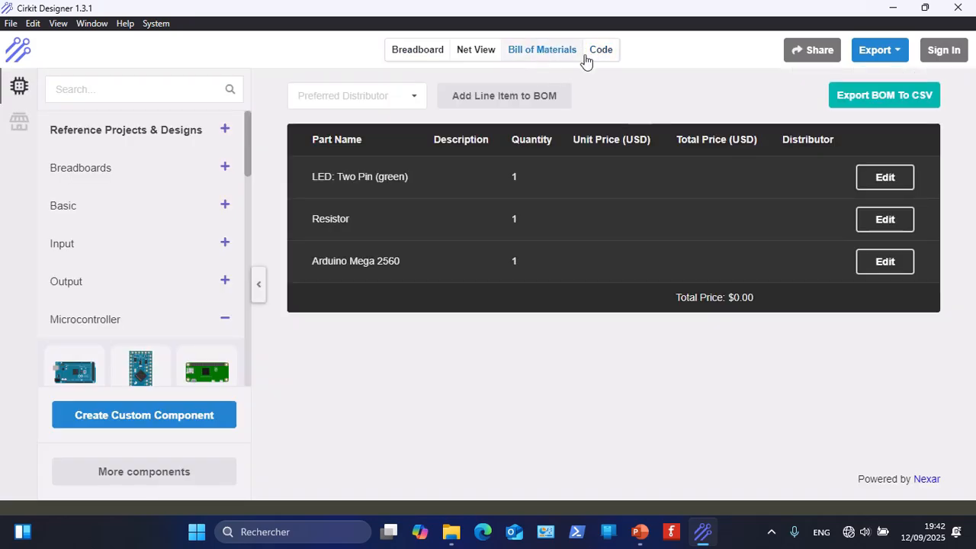
left_click(608, 54)
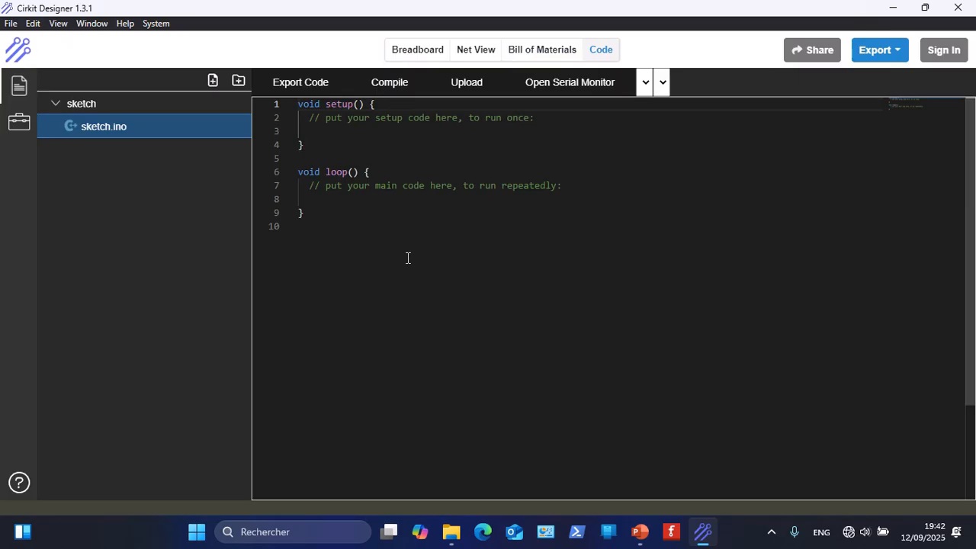
left_click(320, 132)
key("Tab")
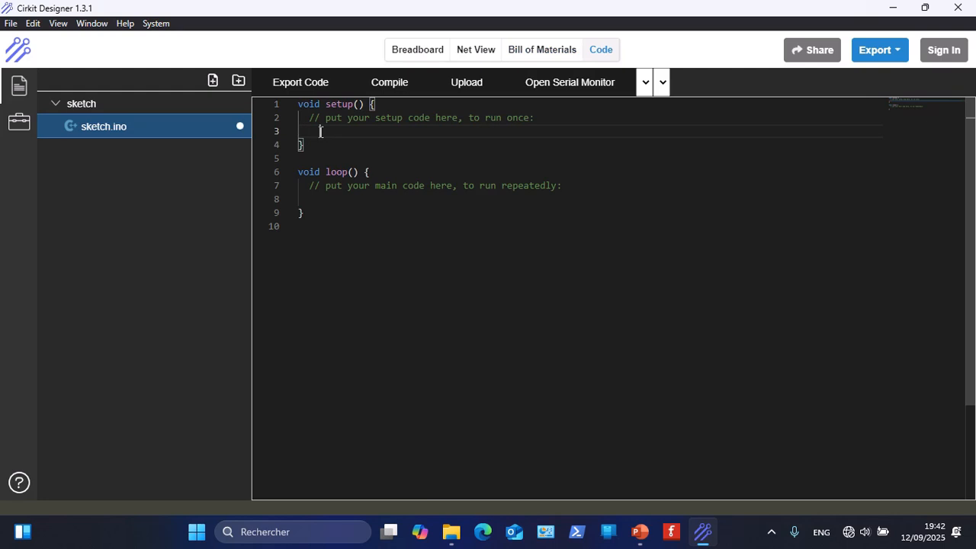
type("se")
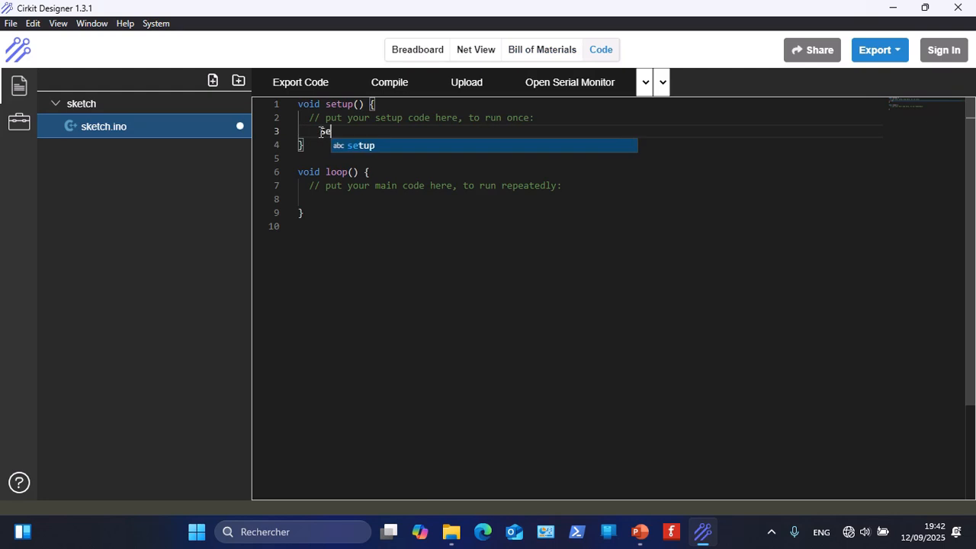
type("r")
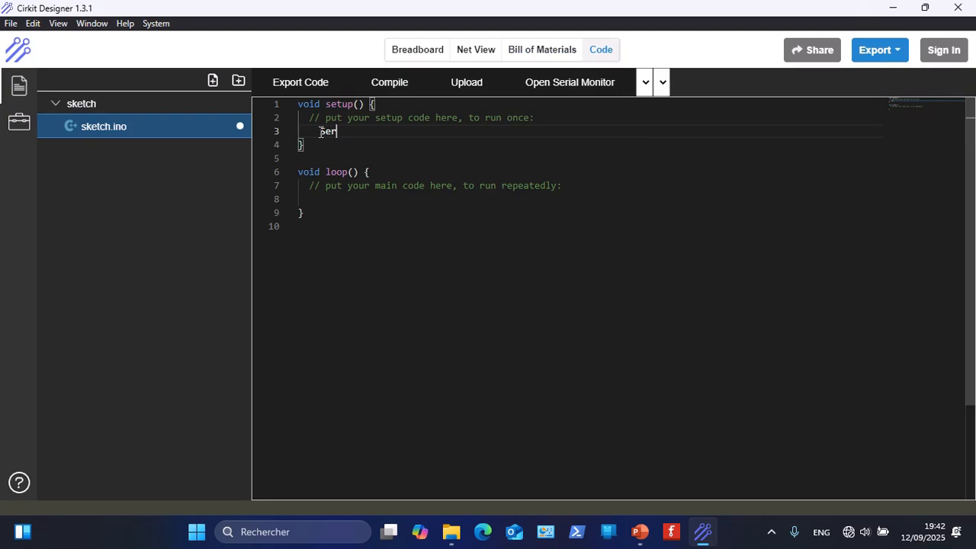
type("ial.begin();")
key("Left")
key("Left")
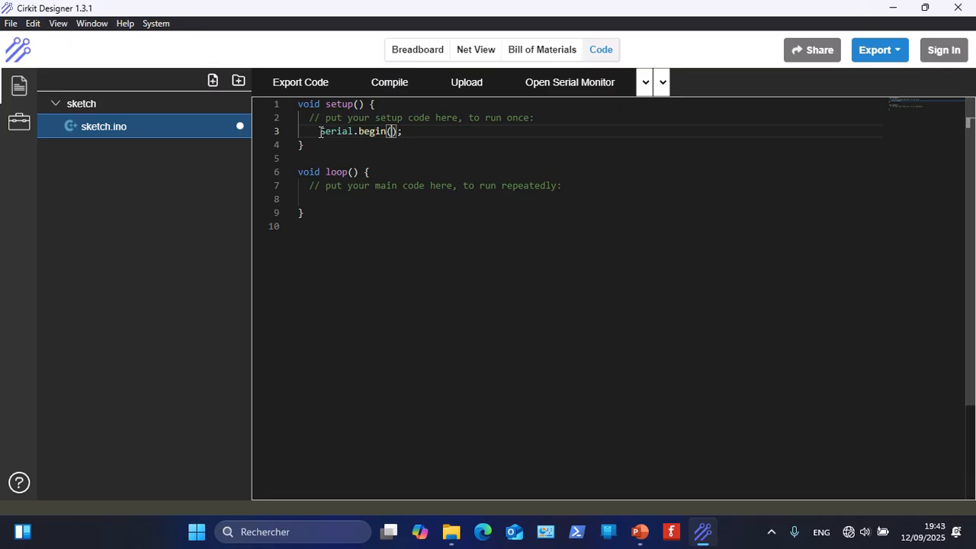
type("9600")
key("End")
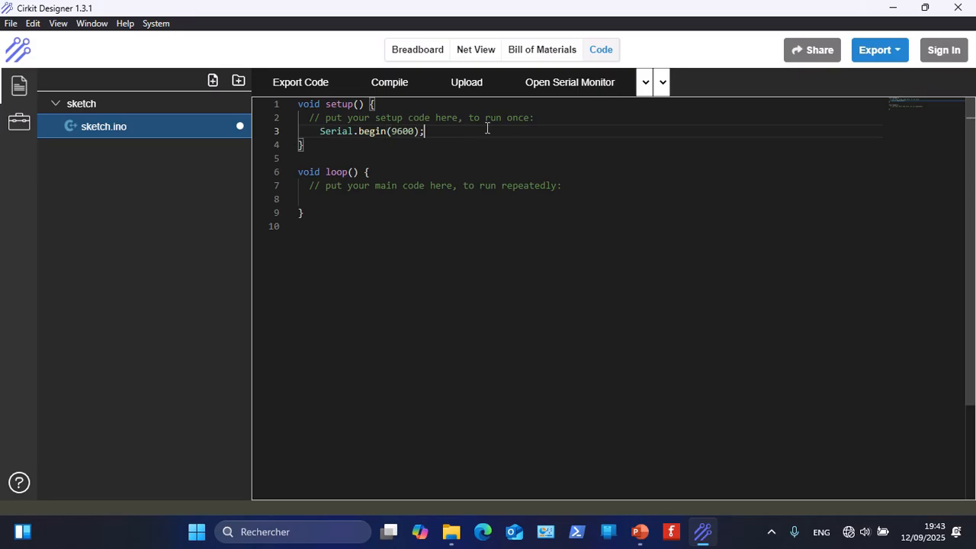